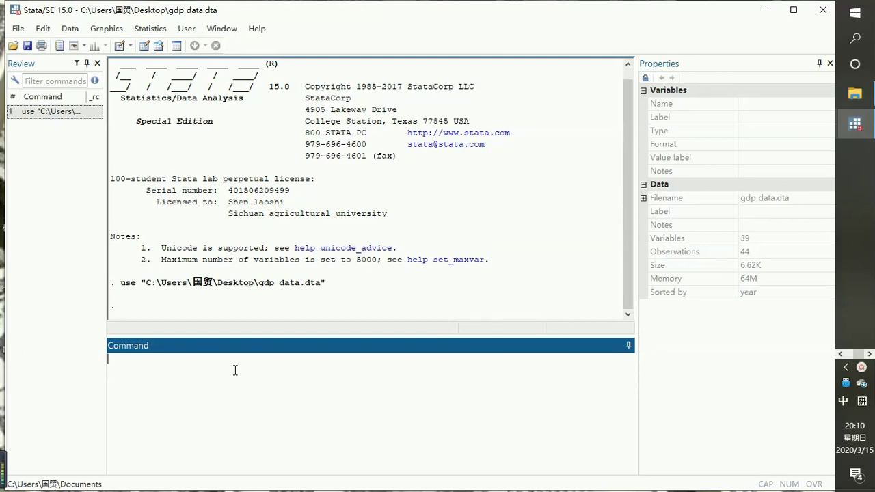
Look through the gdp data dataset in the Data Editor, leaving the editor minimized.
click(179, 373)
click(144, 44)
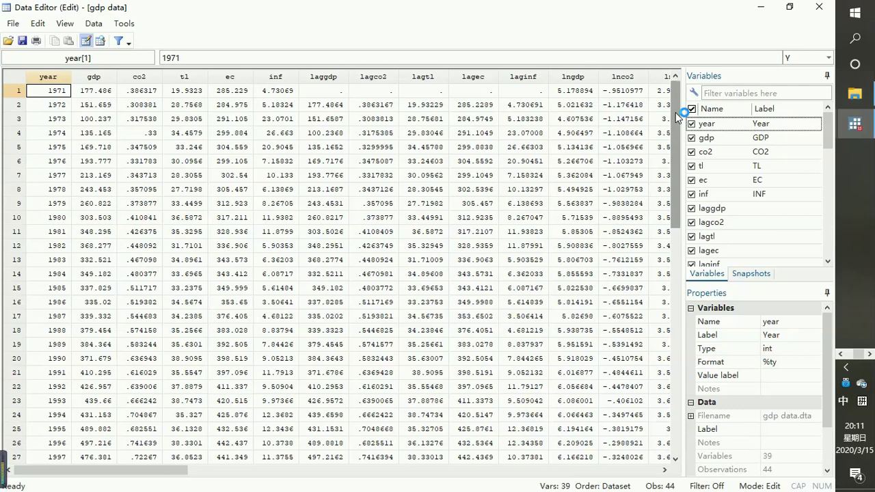
drag(675, 112, 694, 95)
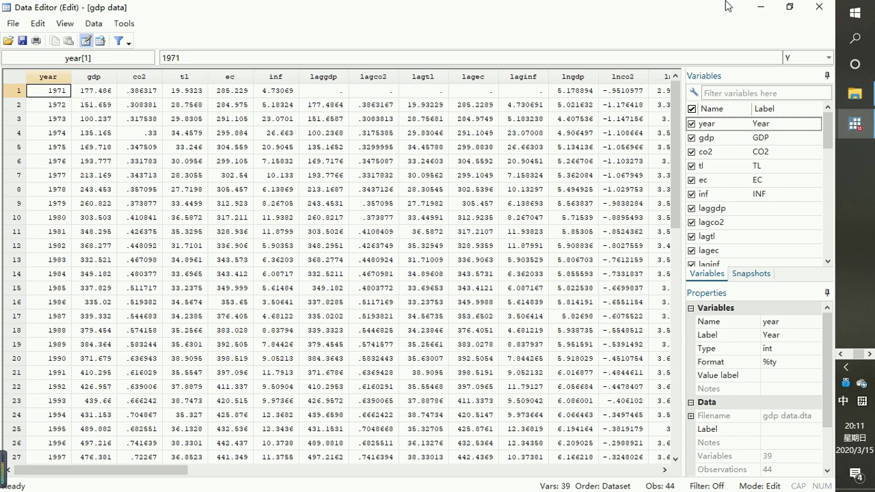
click(761, 8)
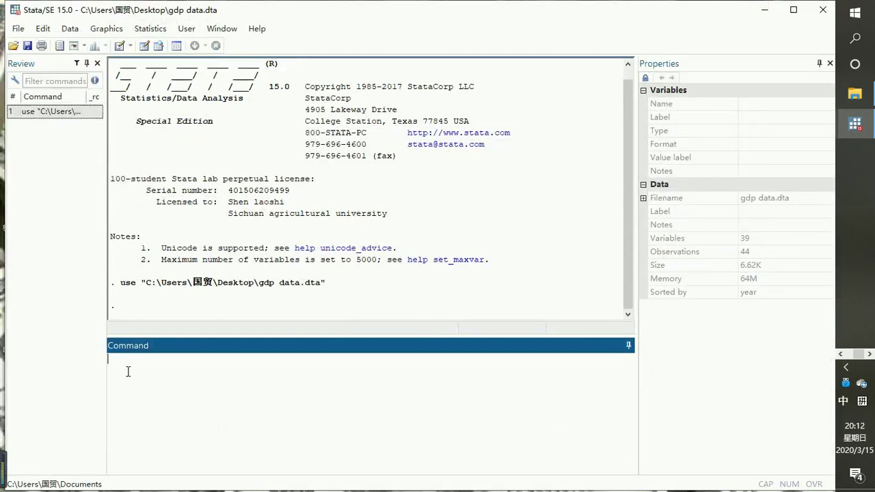
Run a linear regression of gdp on co2 and tl.
text(reg)
key(shift)
text(gdp co2 tl)
key(Return)
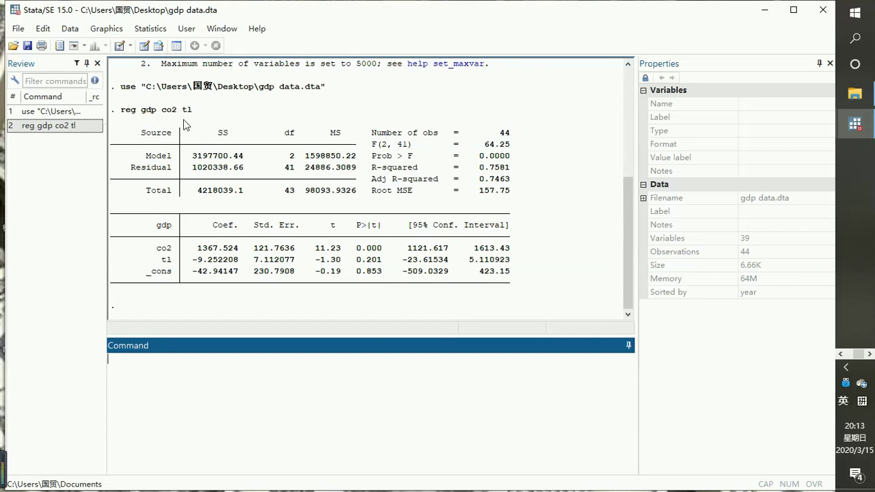
Export the regression with outreg2 to myword898, using the see, word and dec(4) options, accept browse mode and continue past the table preview.
click(136, 369)
text(outreg2 using)
text(myword)
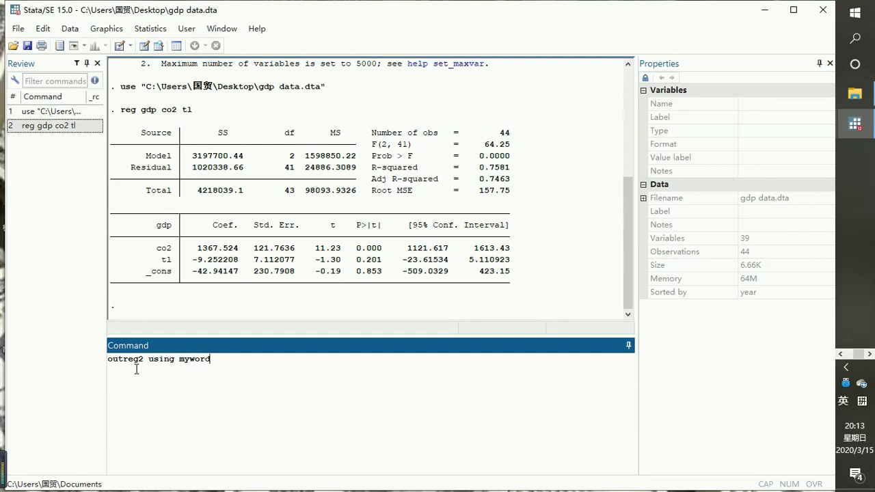
text(898,)
text(see word dec(4)
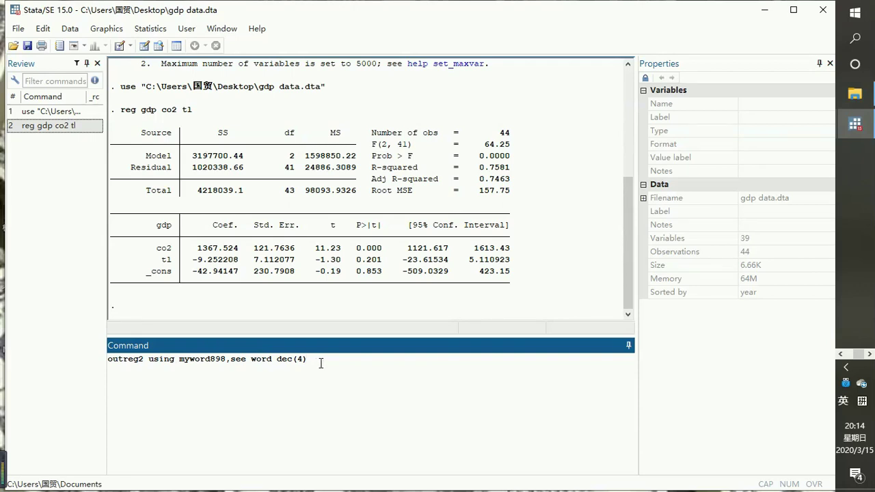
key(Return)
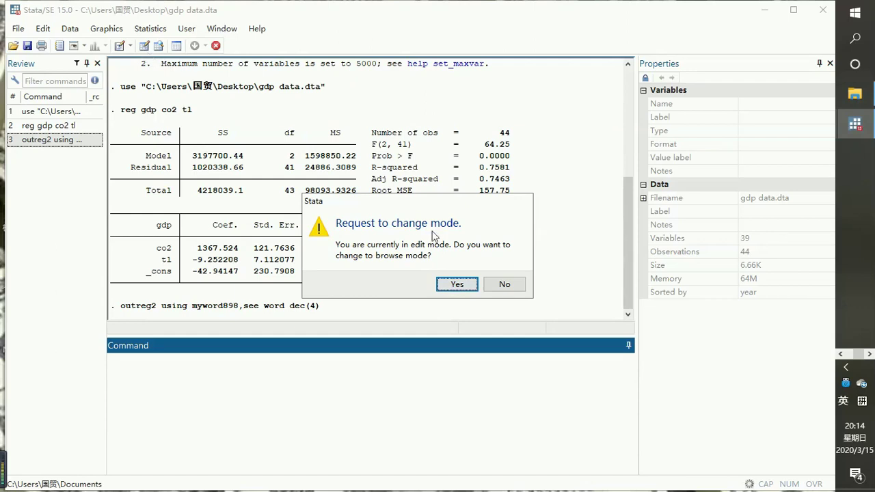
click(456, 284)
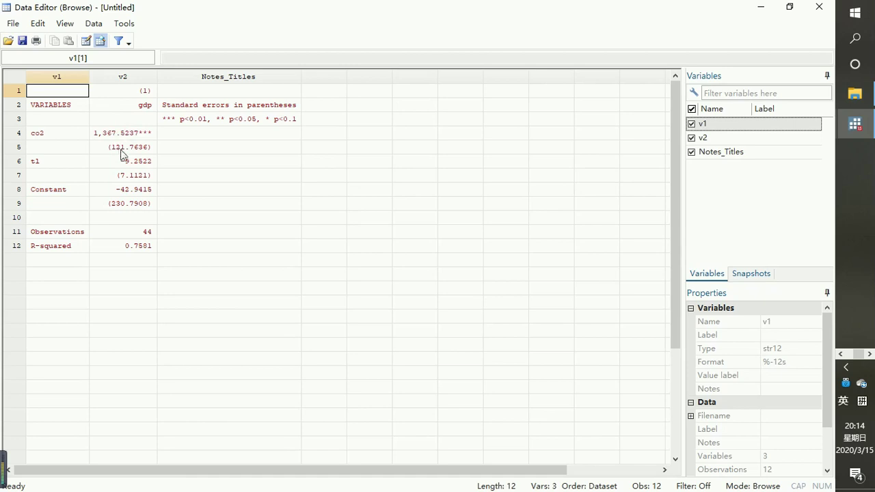
click(759, 10)
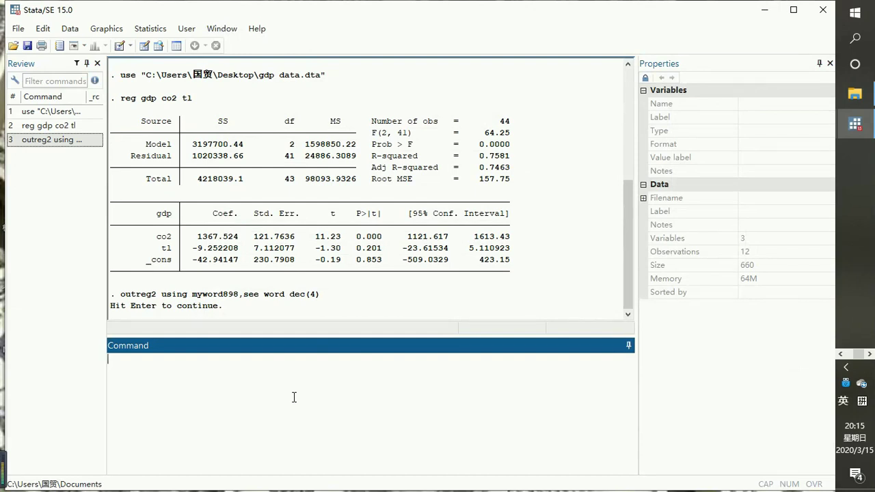
key(Return)
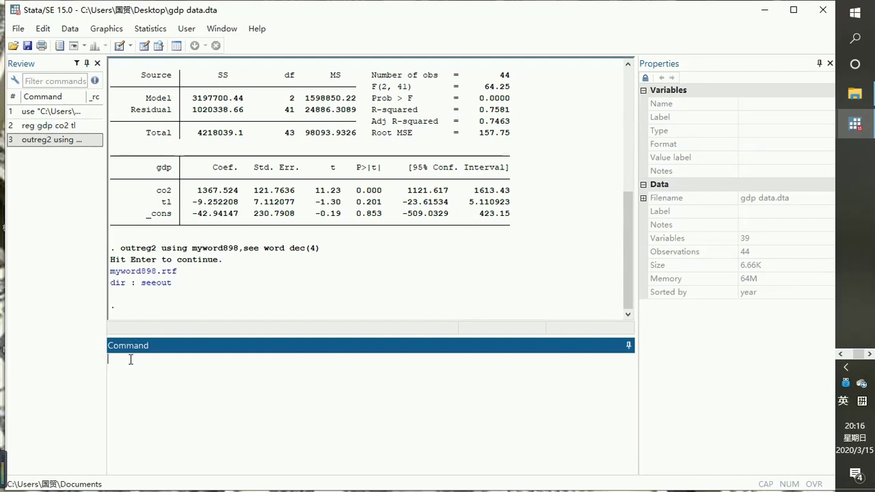
Run a second linear regression of gdp on co2, tl, ec and inf.
text(reg)
text(co)
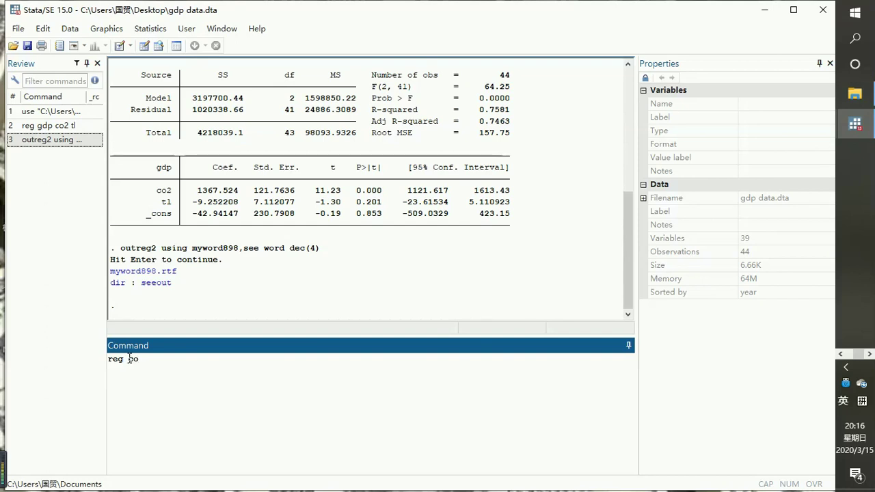
text(2)
key(BackSpace)
key(BackSpace)
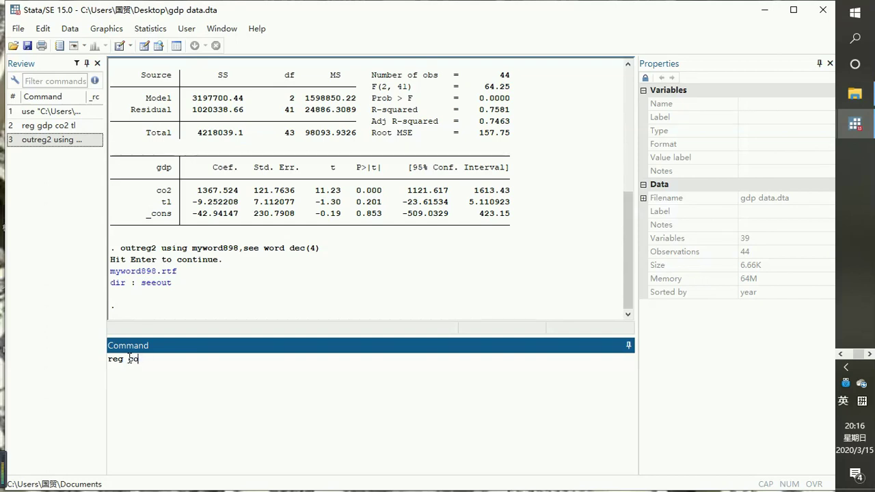
text(gdp co2 tl )
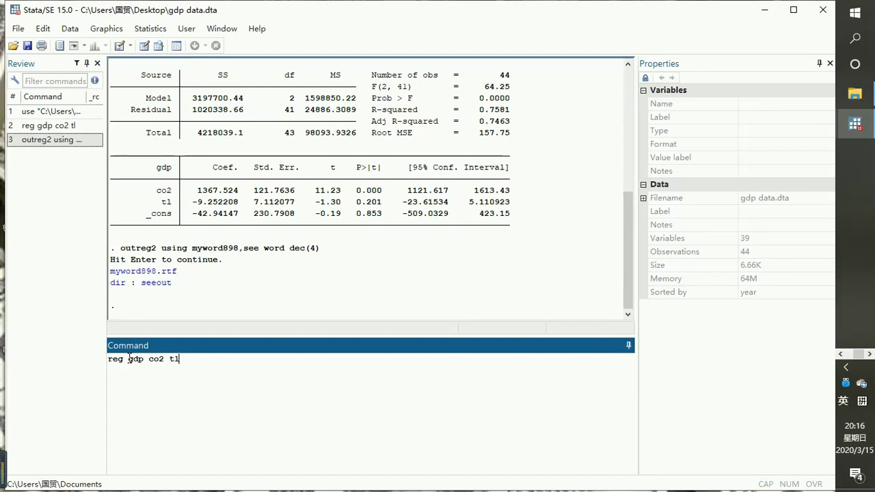
text(ec)
text(nf)
key(Return)
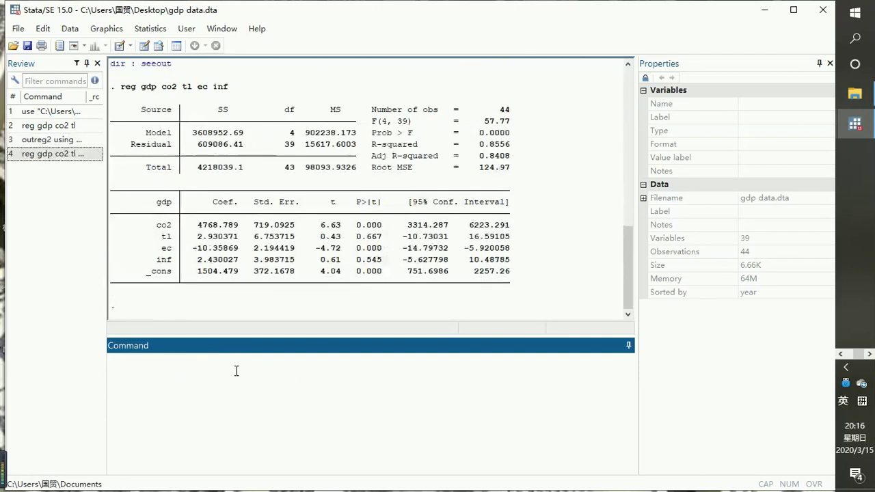
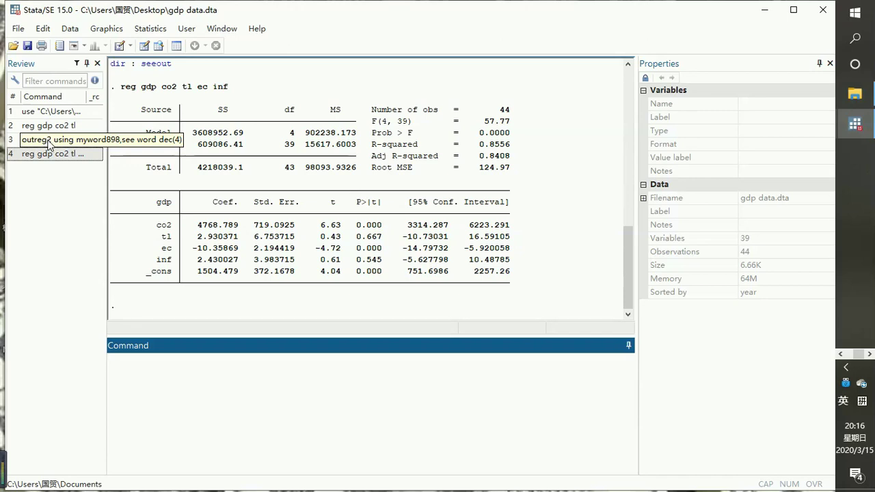
Rerun the earlier outreg2 export to myword898 to add the four-regressor model, and continue past the table preview.
click(48, 142)
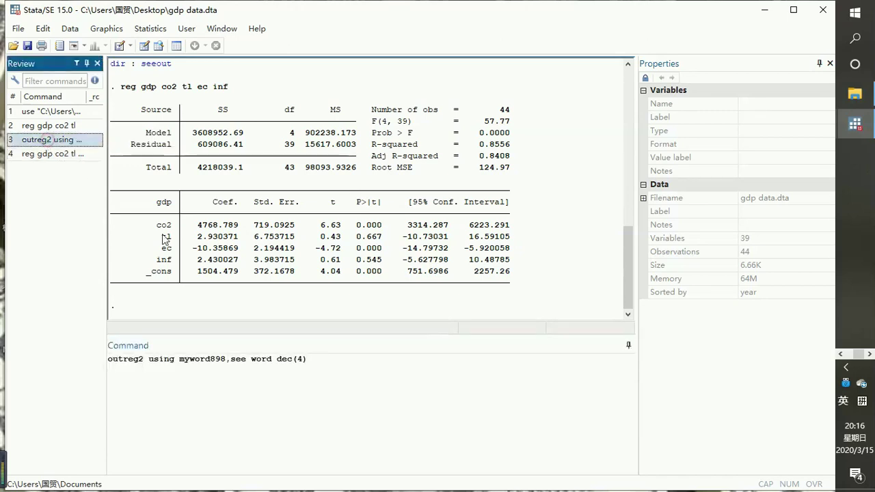
click(307, 370)
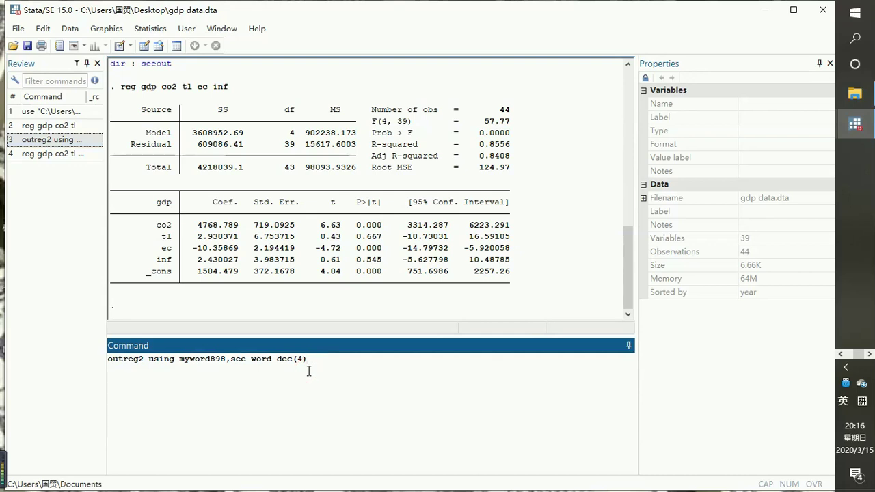
key(Return)
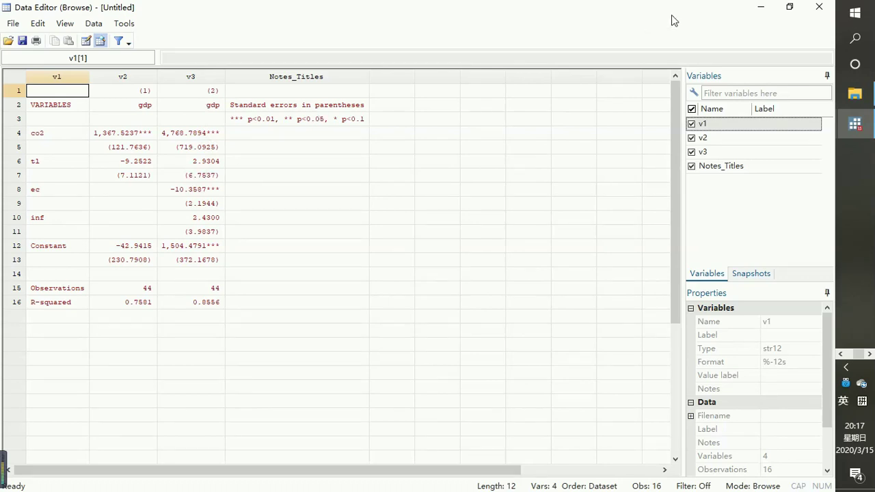
click(759, 9)
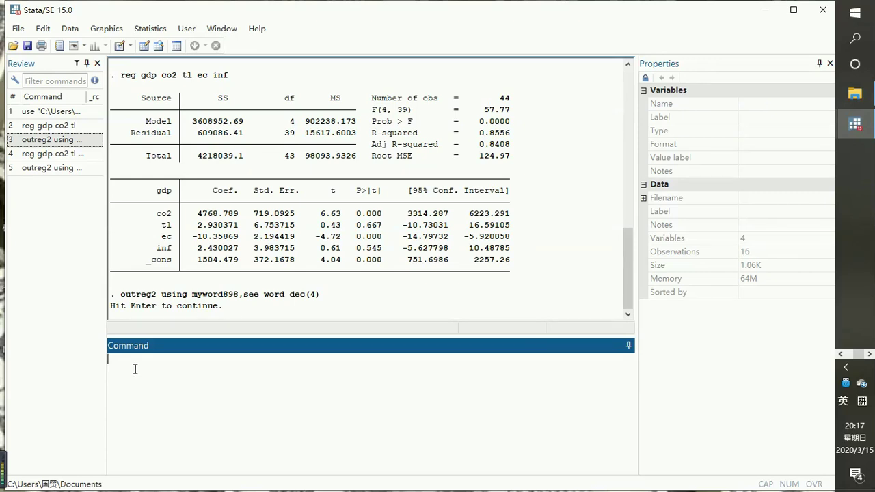
key(Return)
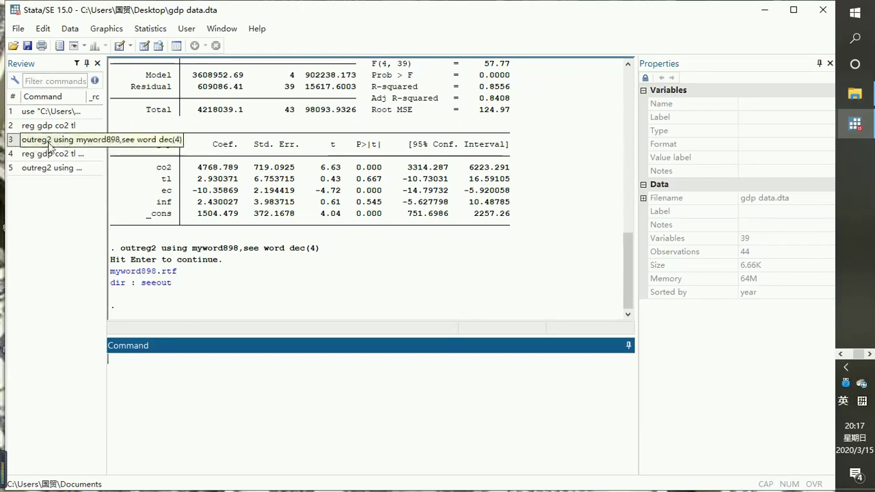
Run a third linear regression of gdp on co2, tl and ec.
text(reg)
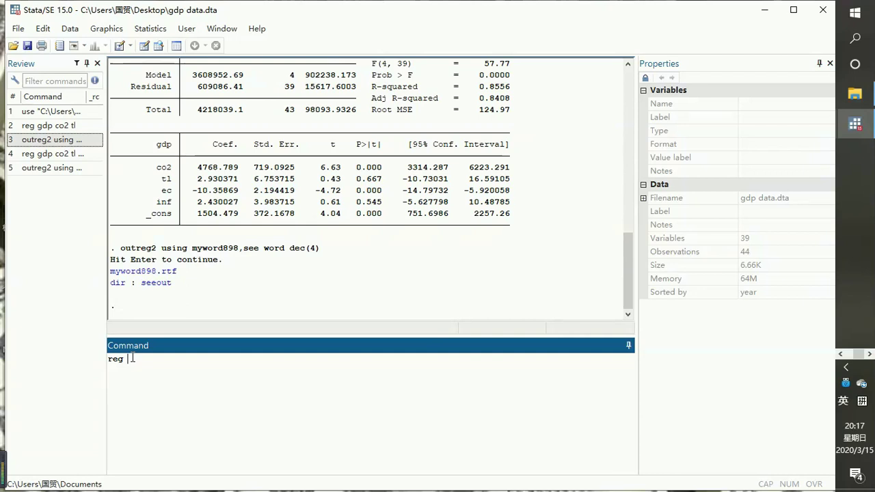
text( gdp co2 tl ec)
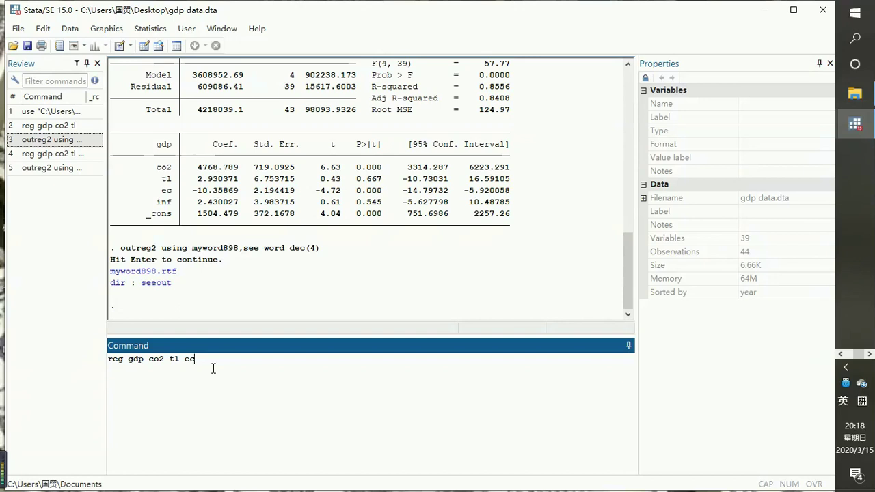
key(Return)
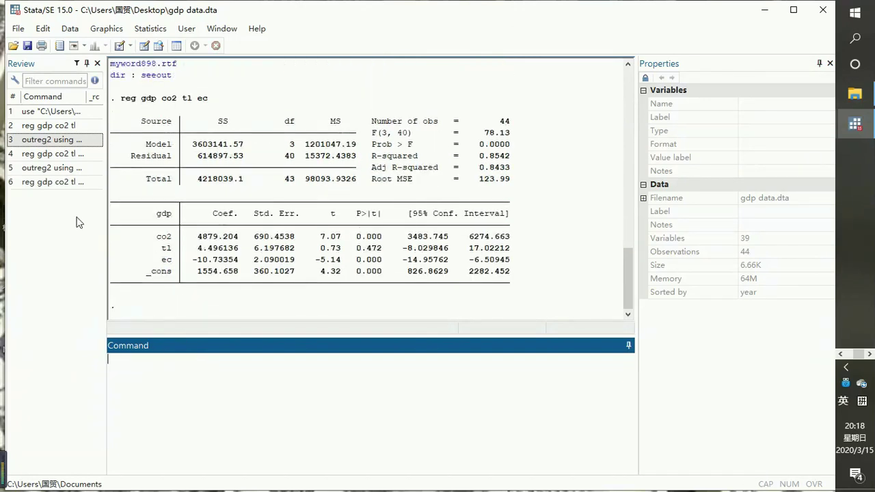
Repeat the outreg2 export to myword898 to add the three-regressor model, and continue past the table preview.
click(67, 170)
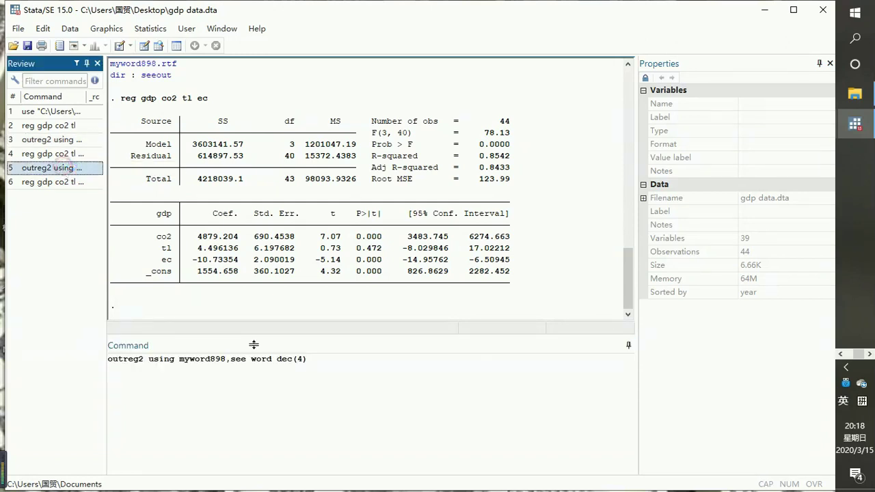
click(327, 372)
key(Return)
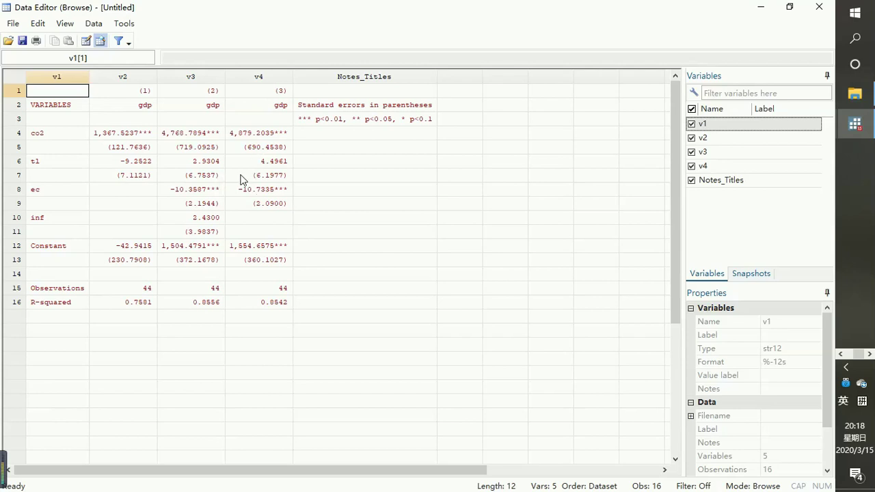
click(755, 8)
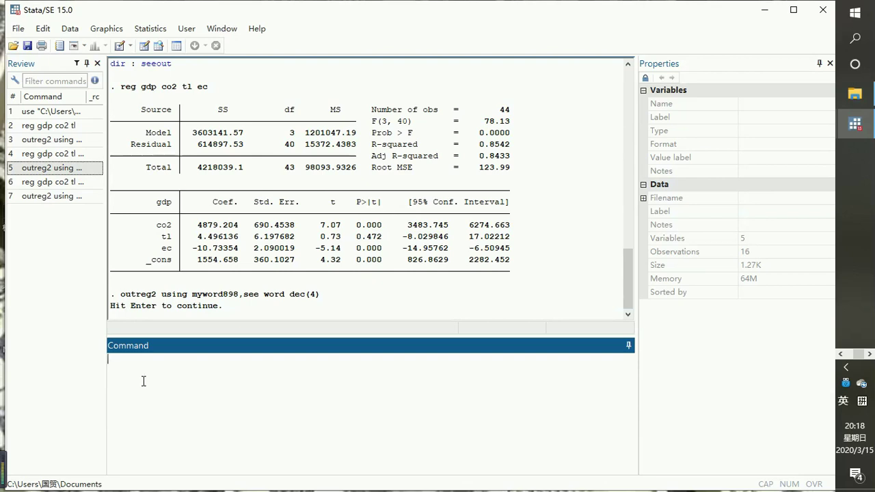
key(Return)
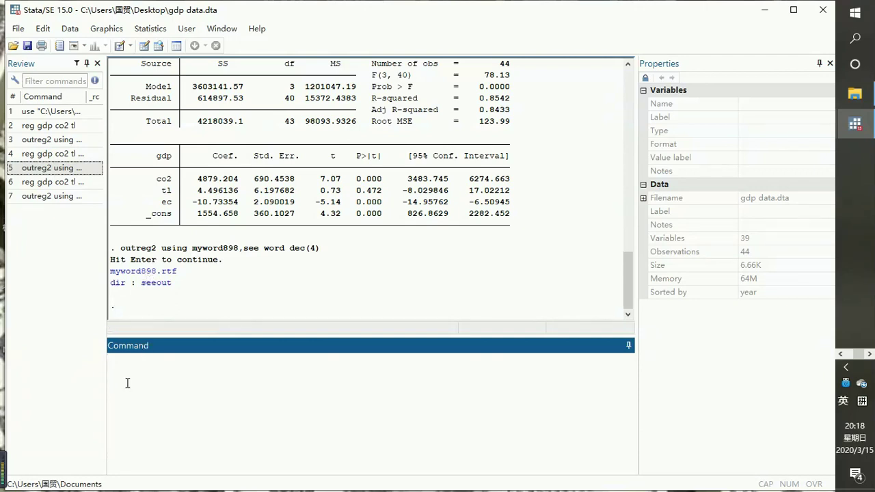
Open the exported results document with the command shellout using "myword898.rtf".
text(shellout using my)
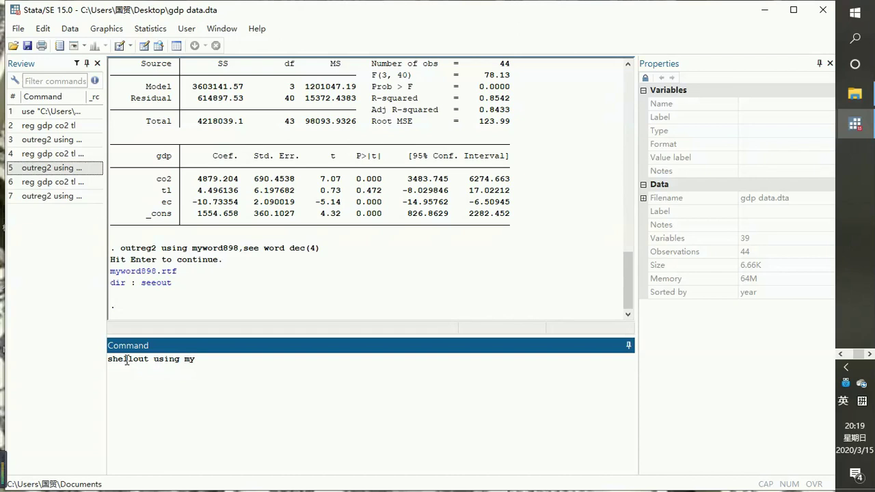
text(word)
text(89)
text(8)
text(,see)
key(BackSpace)
key(BackSpace)
key(BackSpace)
click(185, 360)
text(")
click(239, 360)
text(.rtf)
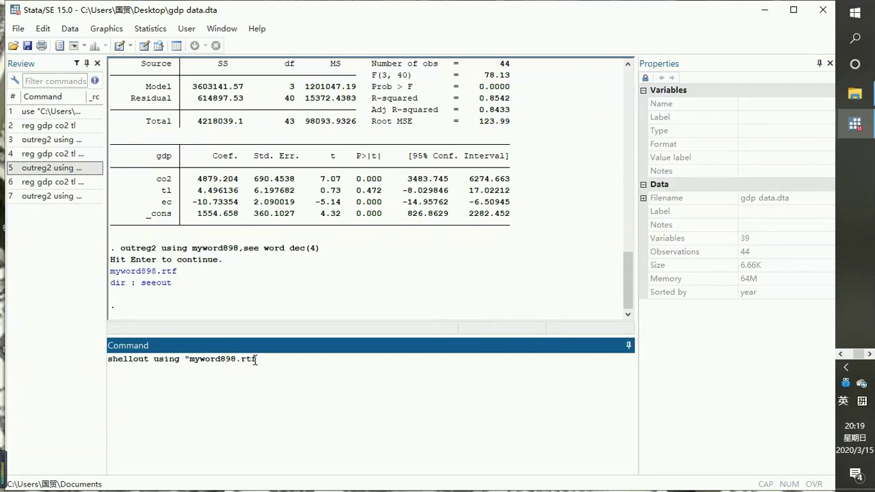
text(")
click(283, 361)
key(Return)
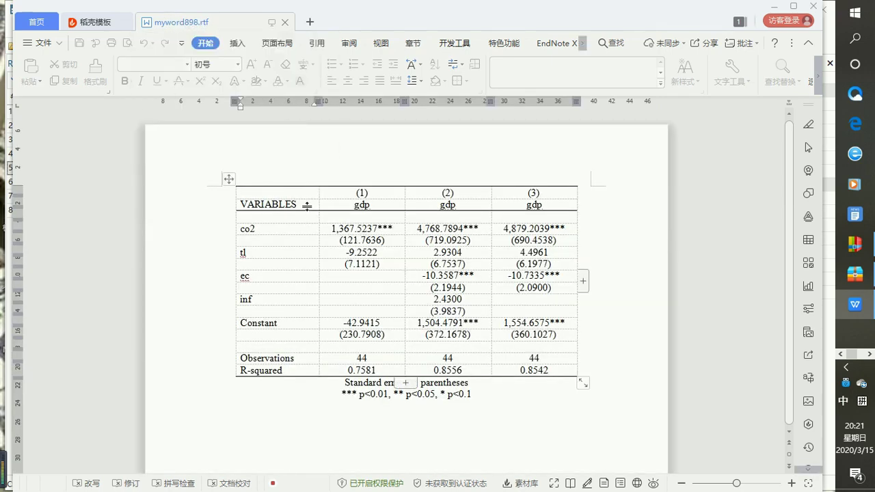
Examine the variable names and the co2 row in the exported regression table in WPS Office.
click(297, 186)
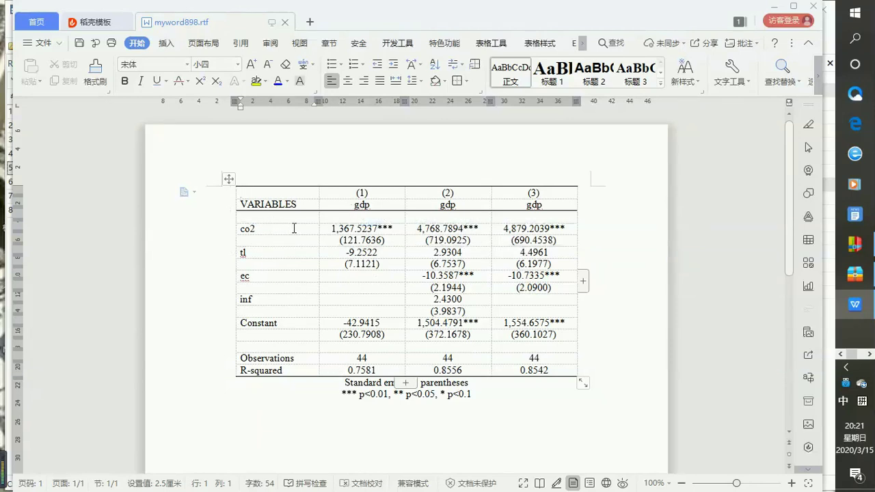
click(255, 231)
click(259, 228)
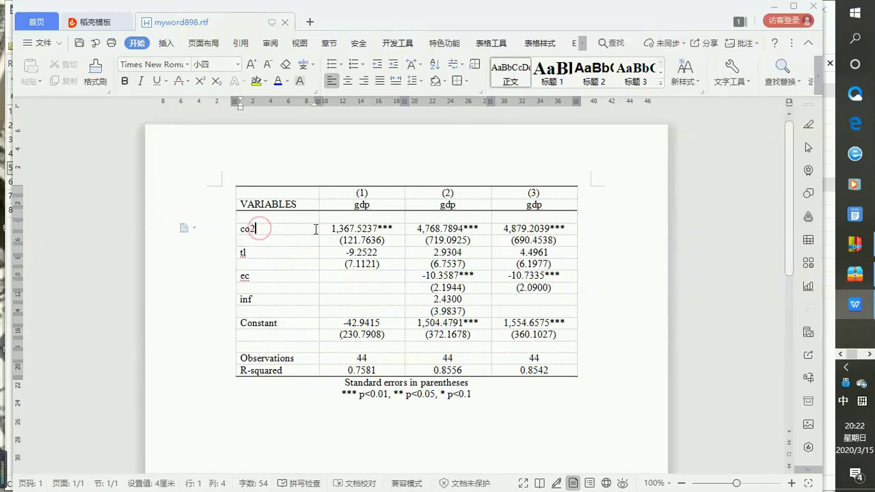